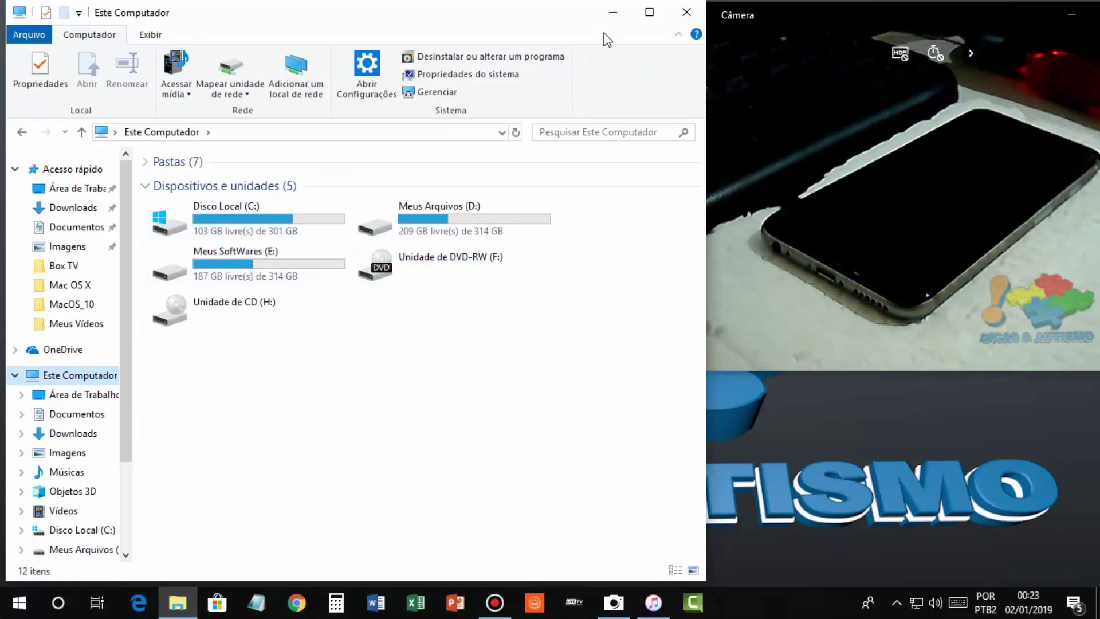
Step: Open the DCIM folder in the connected iPhone's Internal Storage
left_click(612, 13)
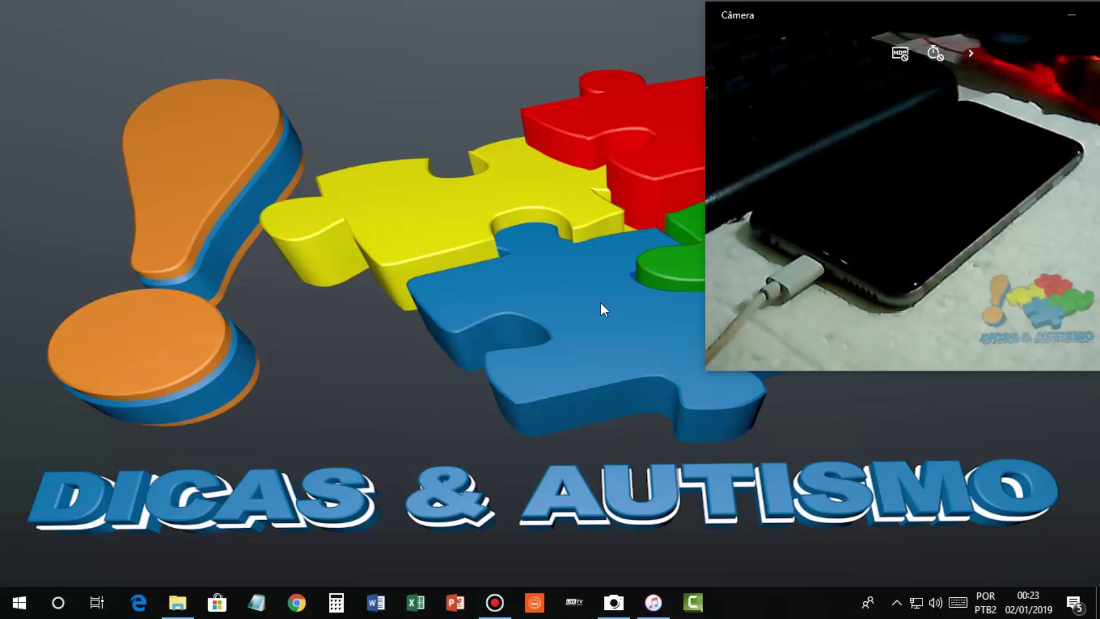
left_click(172, 606)
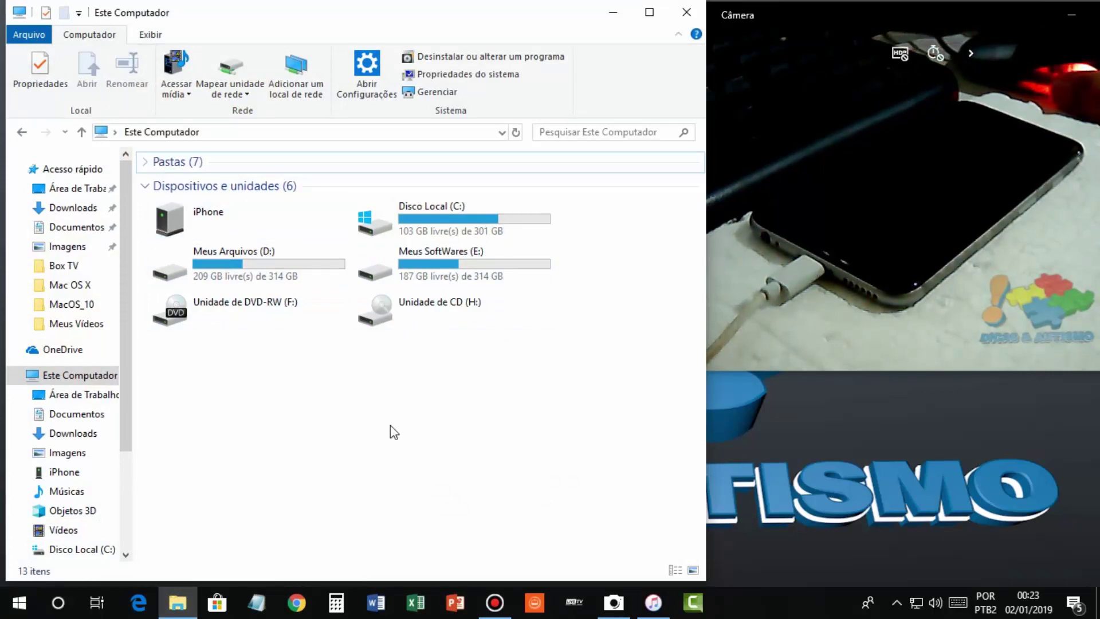
double_click(179, 229)
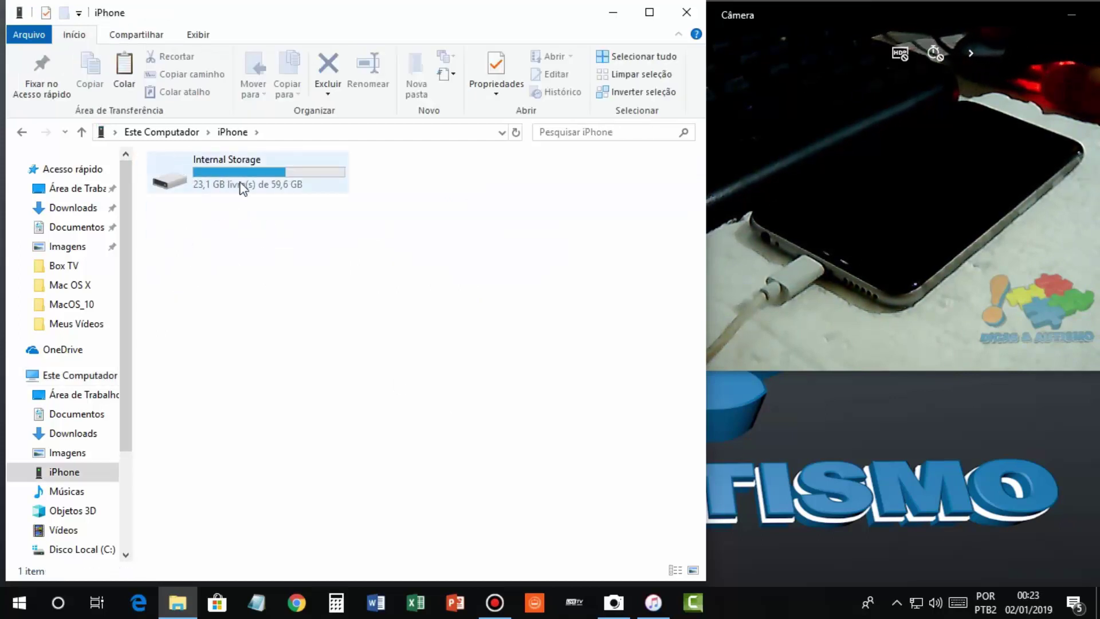
mouse_move(287, 169)
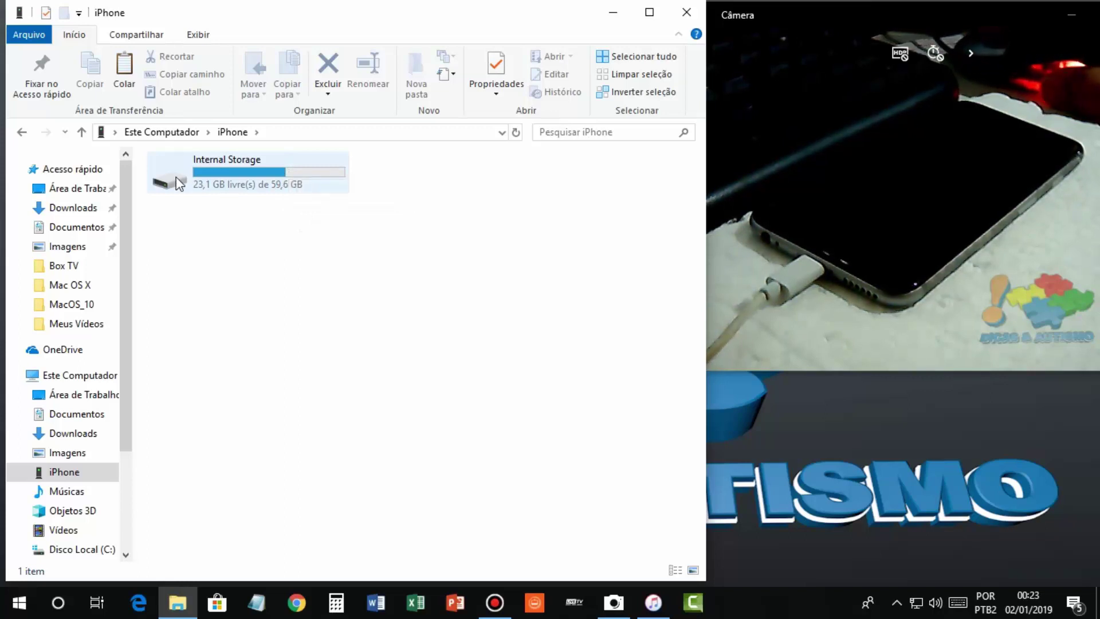
mouse_move(274, 188)
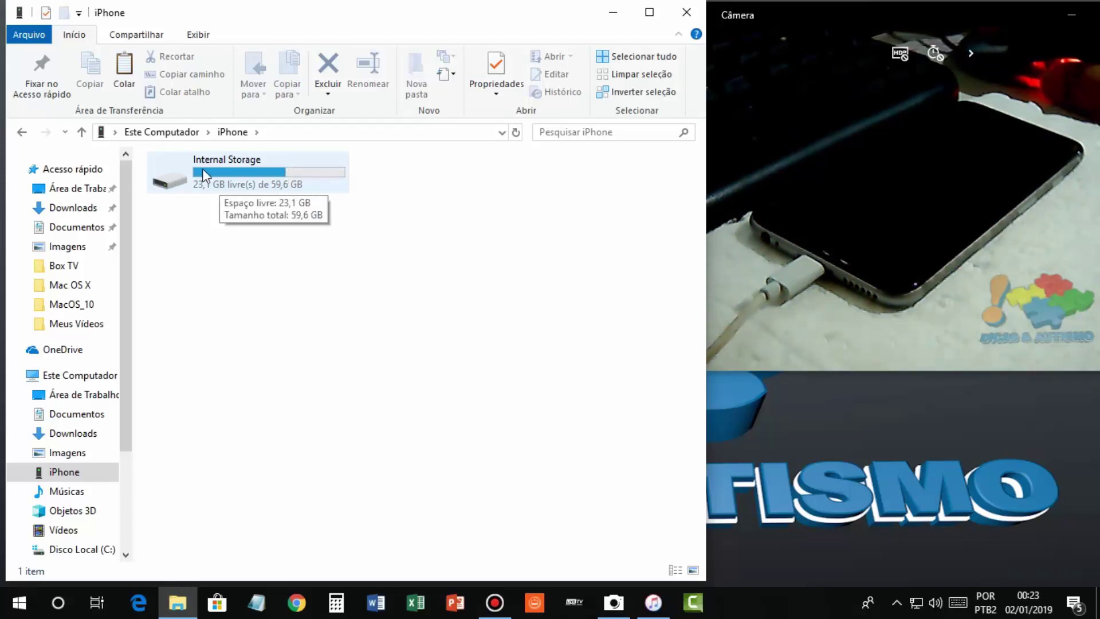
double_click(174, 171)
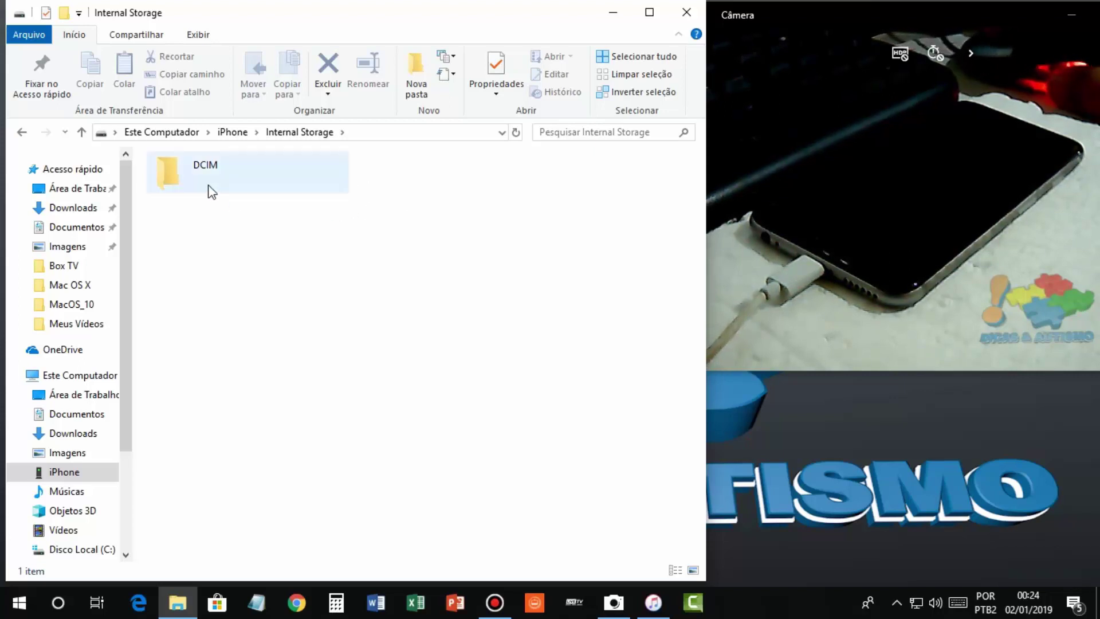
double_click(172, 180)
Step: Examine the contents of the iPhone's 100CLOUD, 101APPLE and 102APPLE folders, returning to DCIM after each
left_click_drag(195, 311, 442, 168)
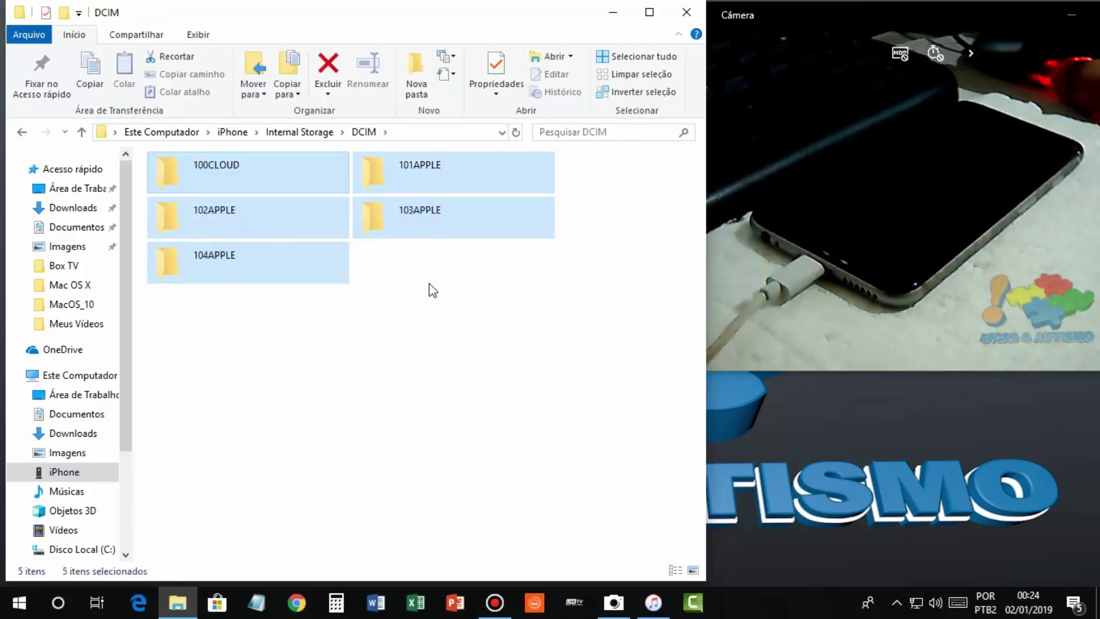
left_click(394, 319)
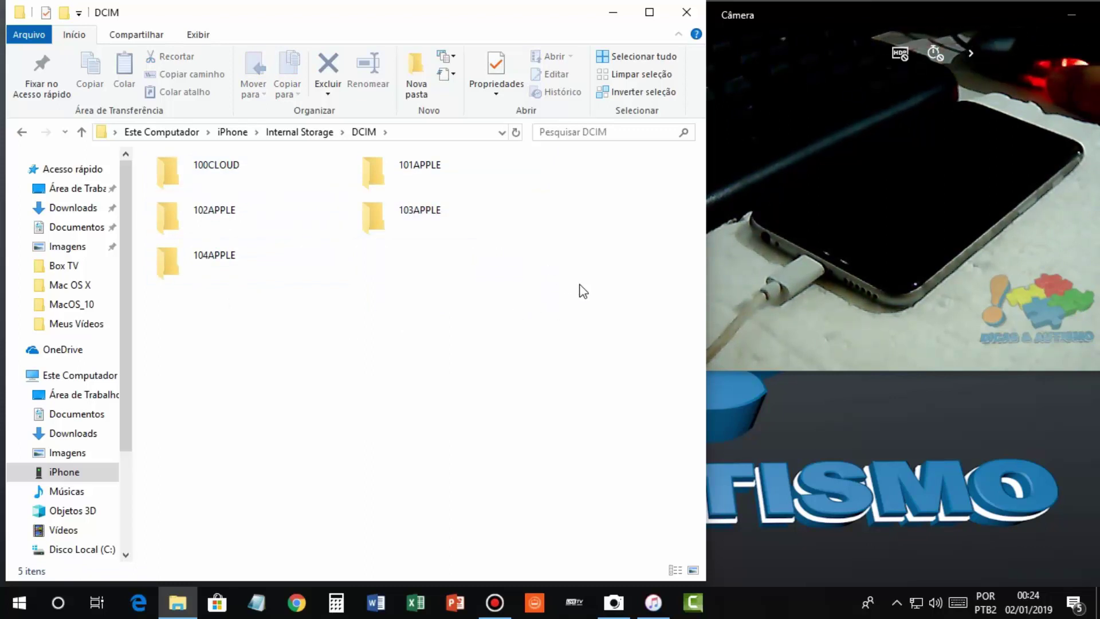
double_click(168, 178)
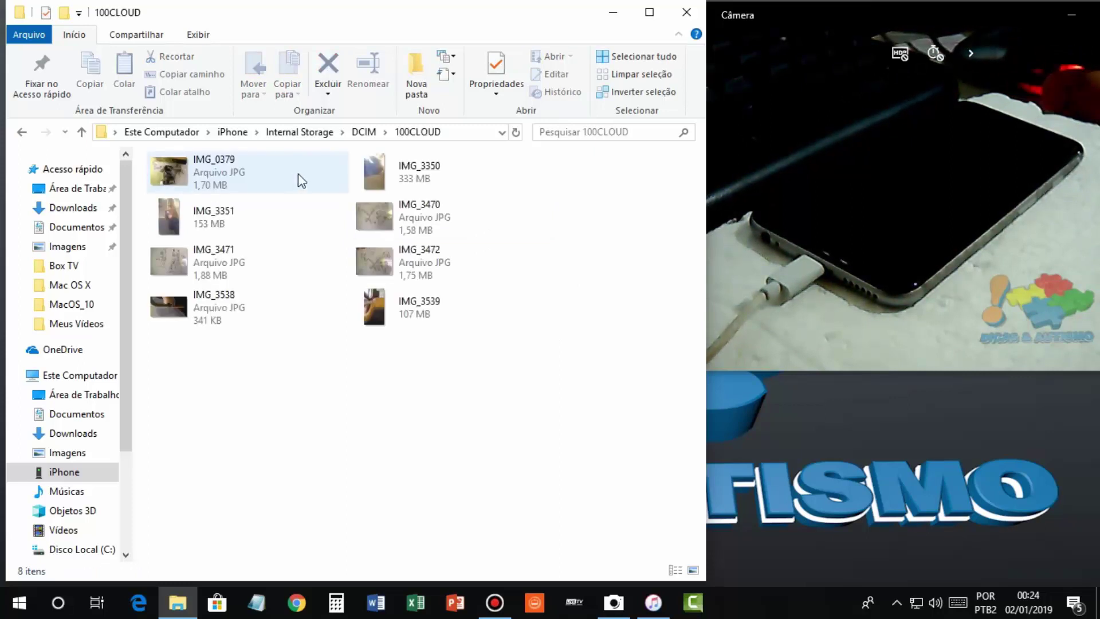
left_click(22, 133)
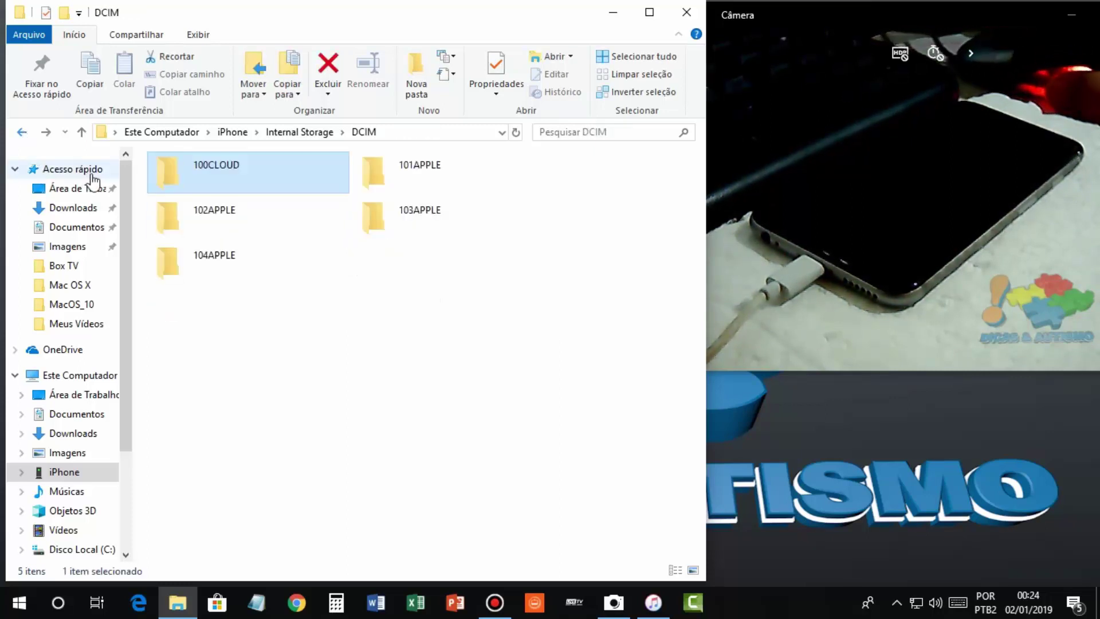
double_click(378, 179)
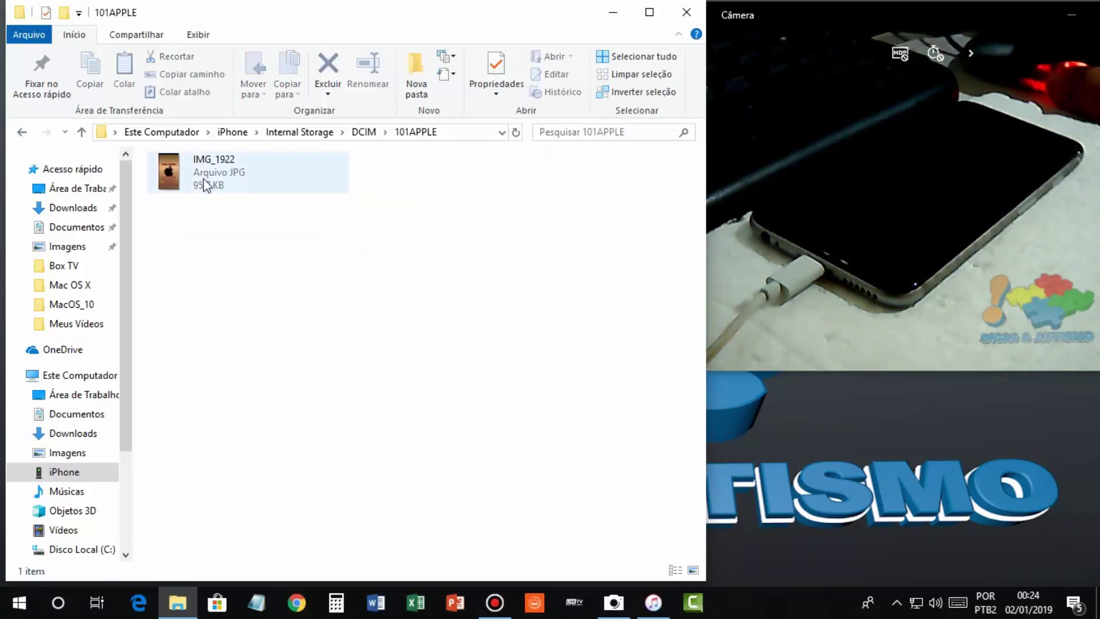
left_click(18, 133)
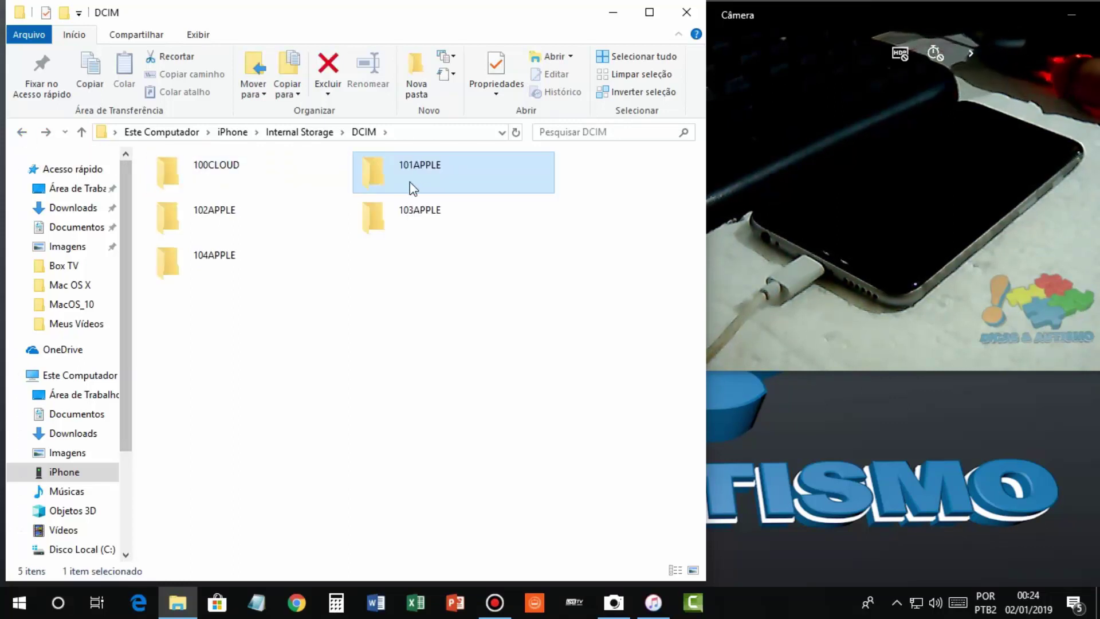
double_click(189, 221)
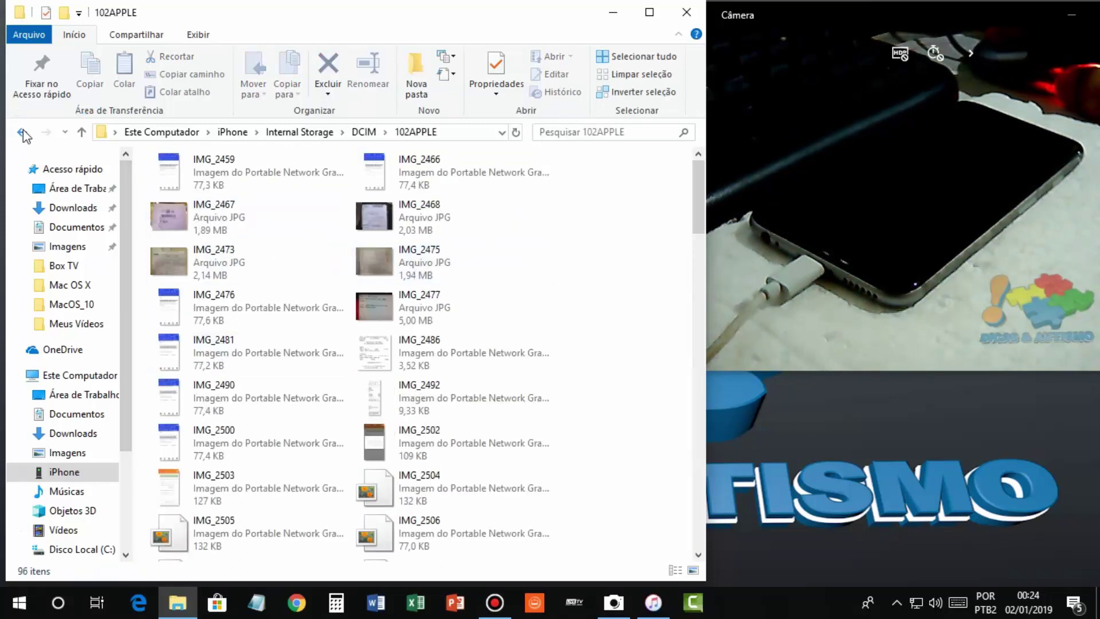
key("alt+Left")
left_click(560, 214)
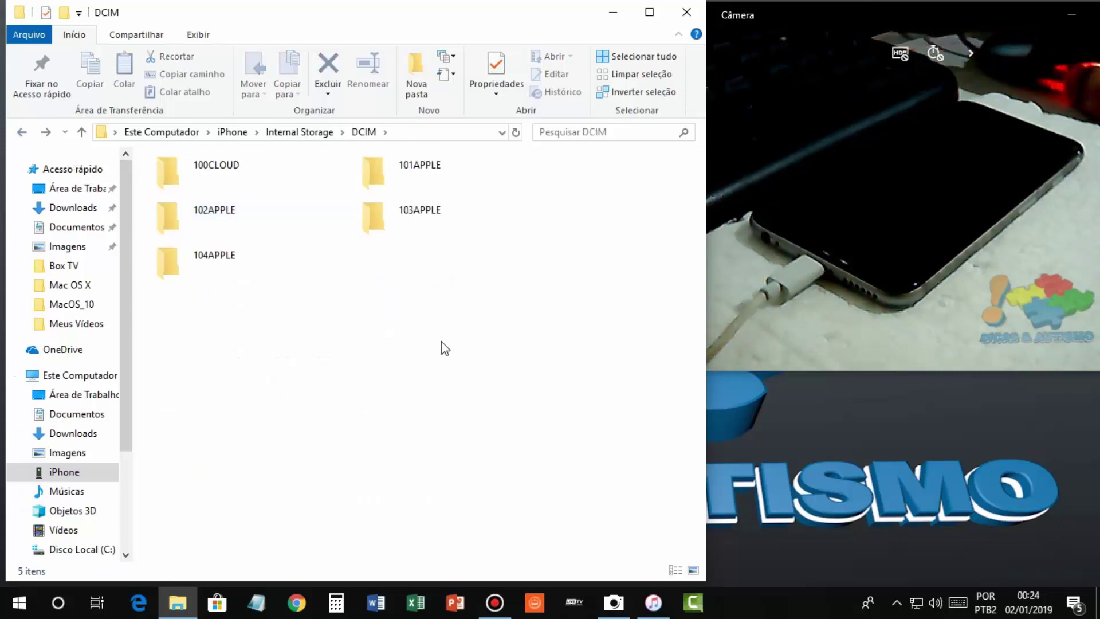
Step: Copy the 100CLOUD folder from the iPhone to the desktop, merging it with the existing folder of that name
left_click_drag(171, 166, 762, 449)
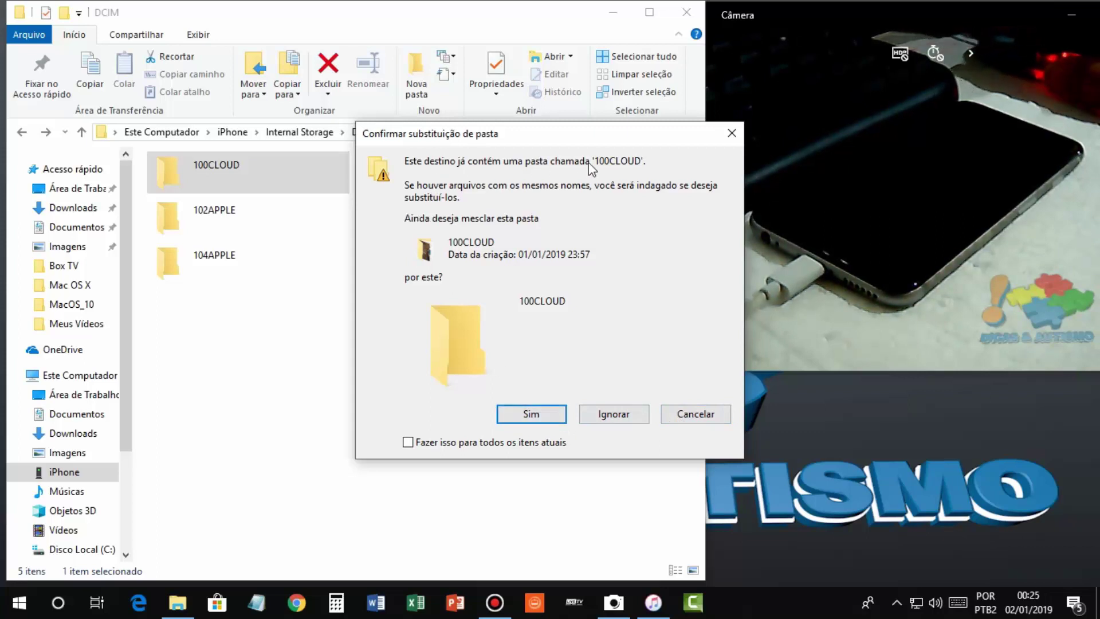
left_click(554, 416)
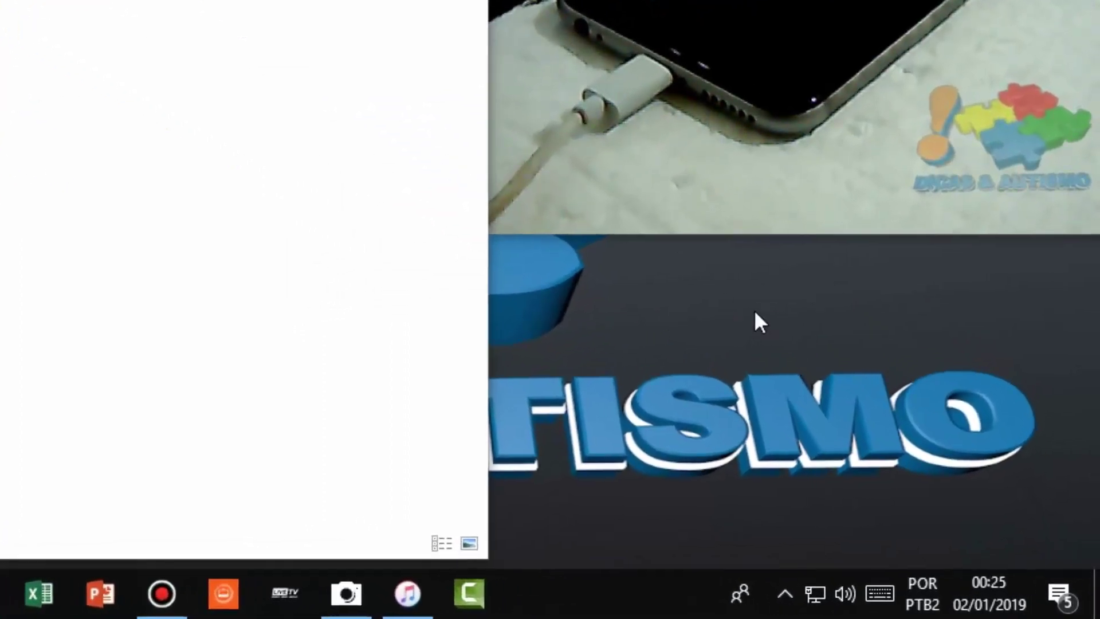
Step: Turn on the display of desktop icons
right_click(755, 312)
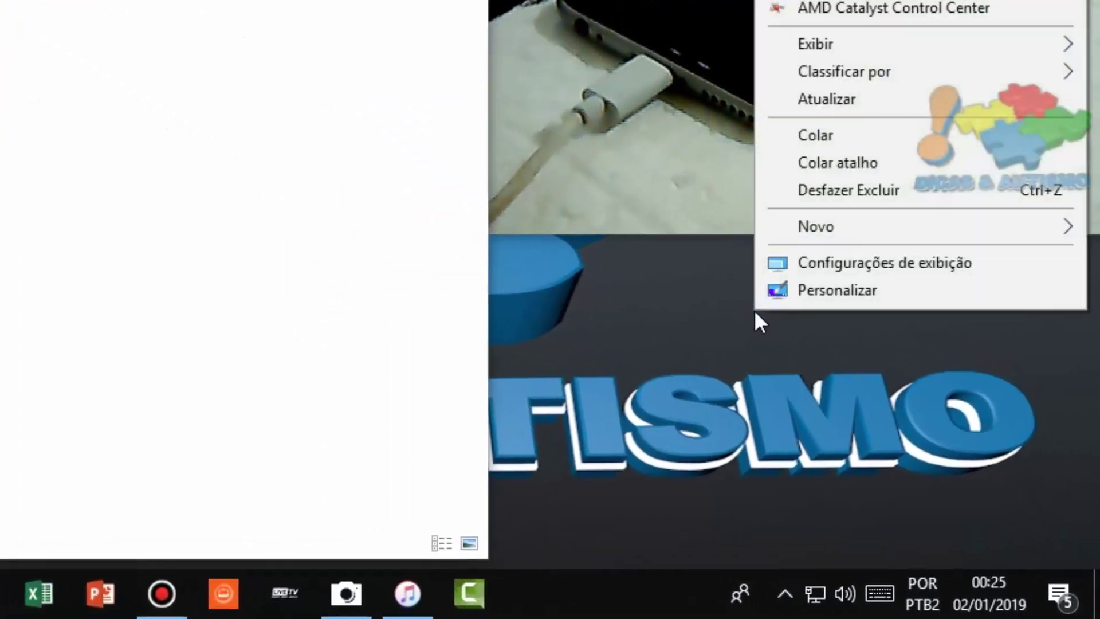
mouse_move(790, 47)
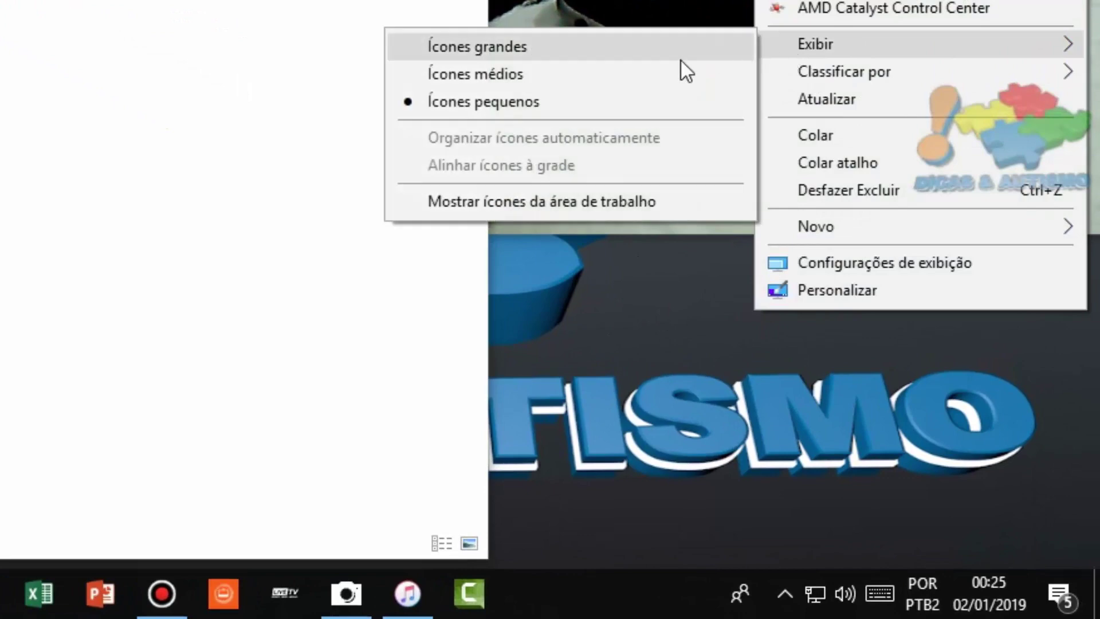
left_click(548, 200)
left_click(589, 364)
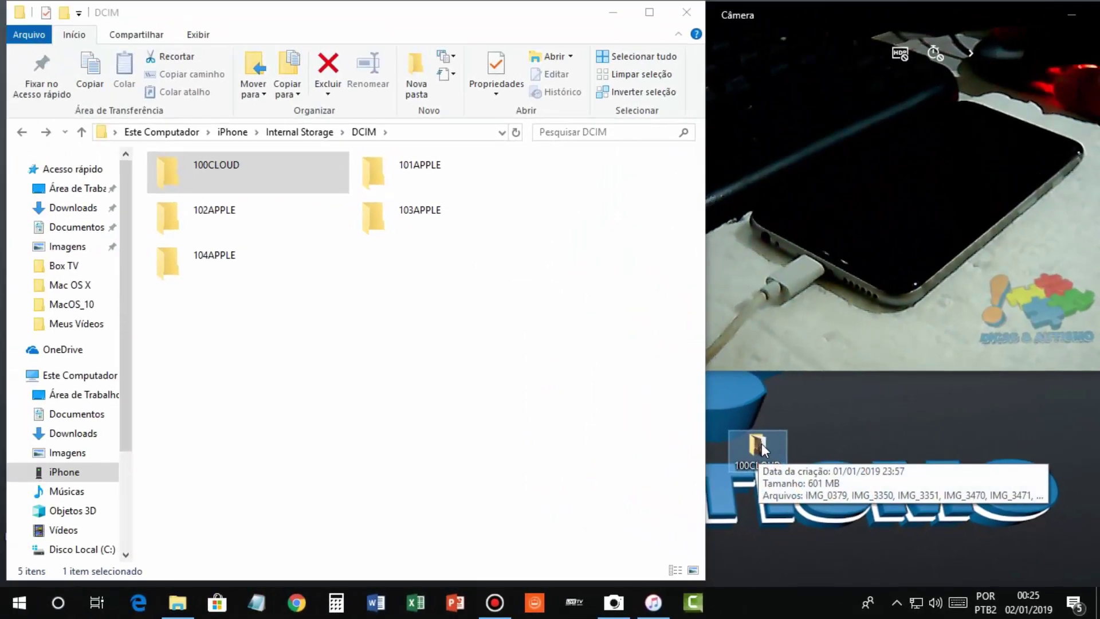
left_click(838, 447)
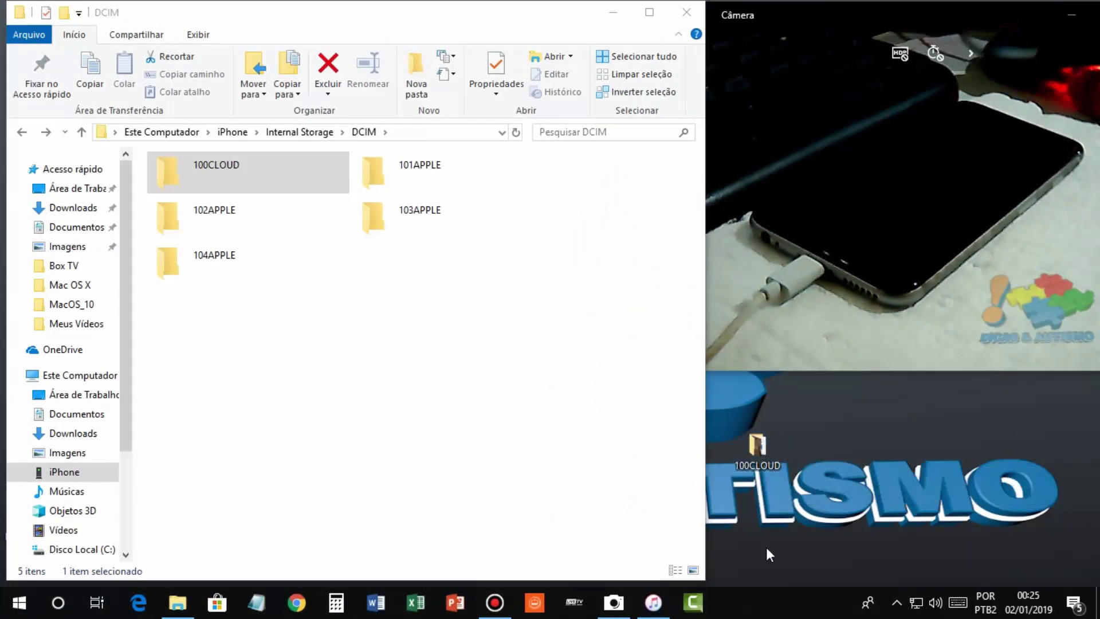
Step: Copy the 101APPLE folder to the desktop, merging it with the existing one, and place it beside 100CLOUD
left_click(516, 396)
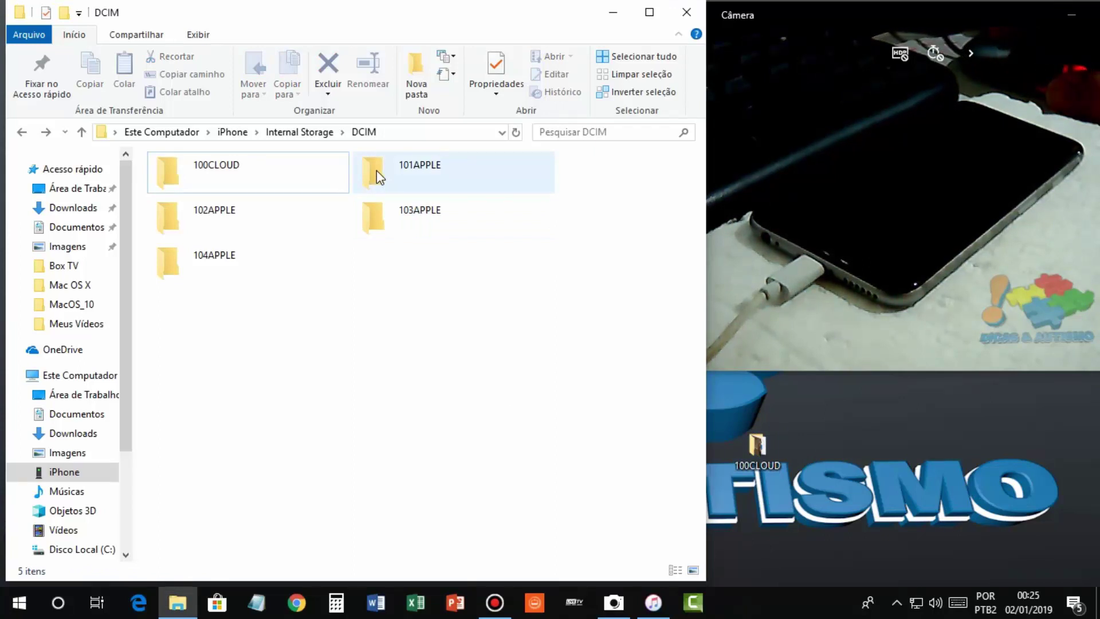
left_click_drag(369, 169, 830, 467)
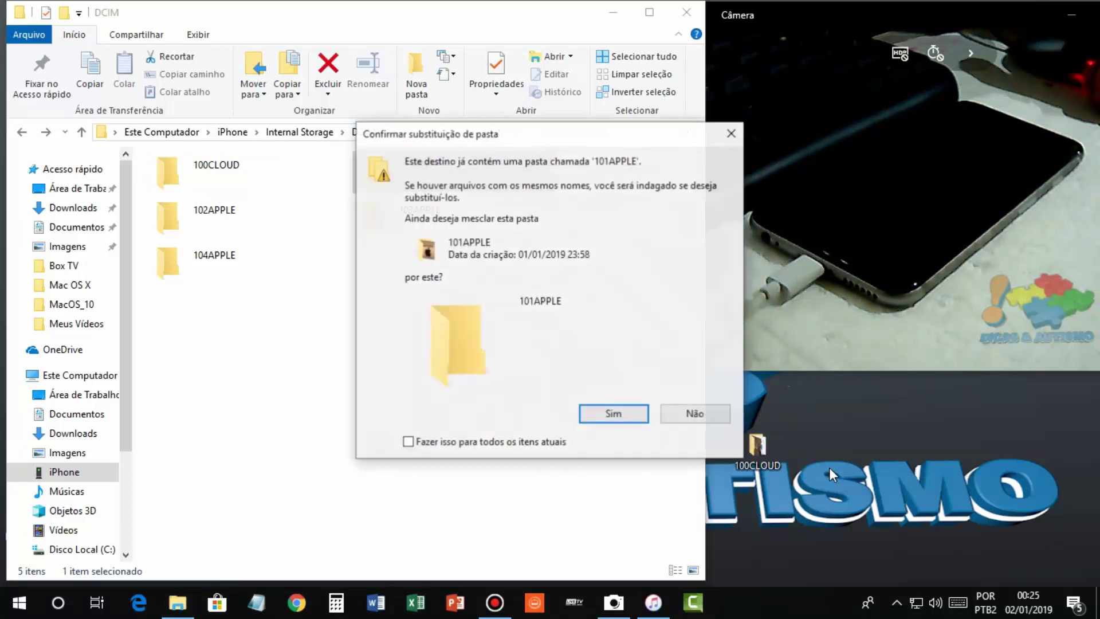
left_click(607, 413)
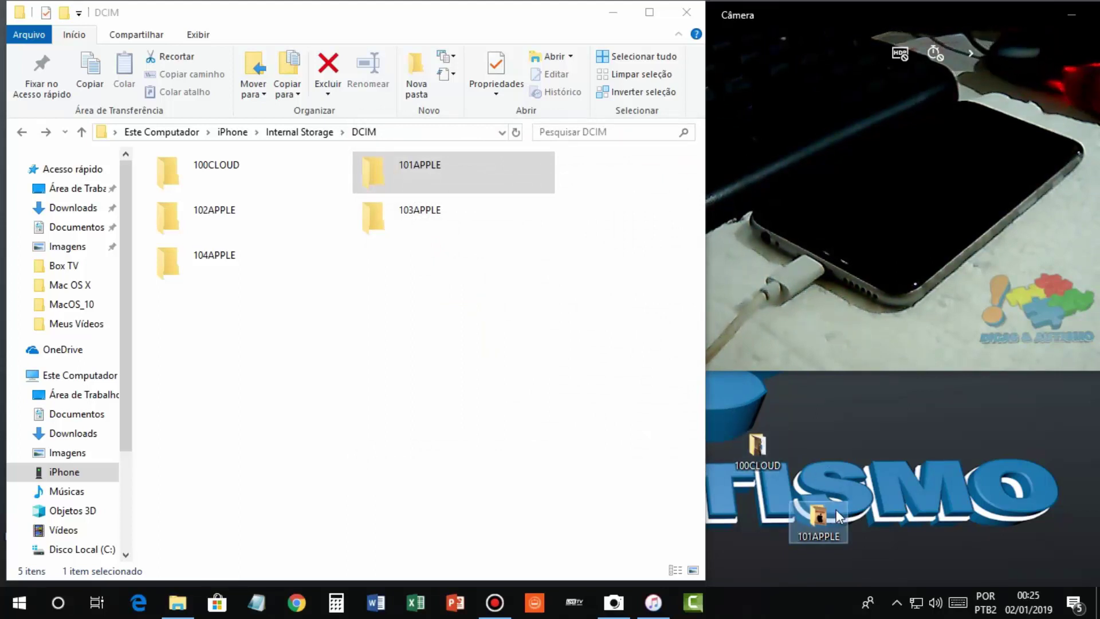
left_click_drag(830, 519, 831, 467)
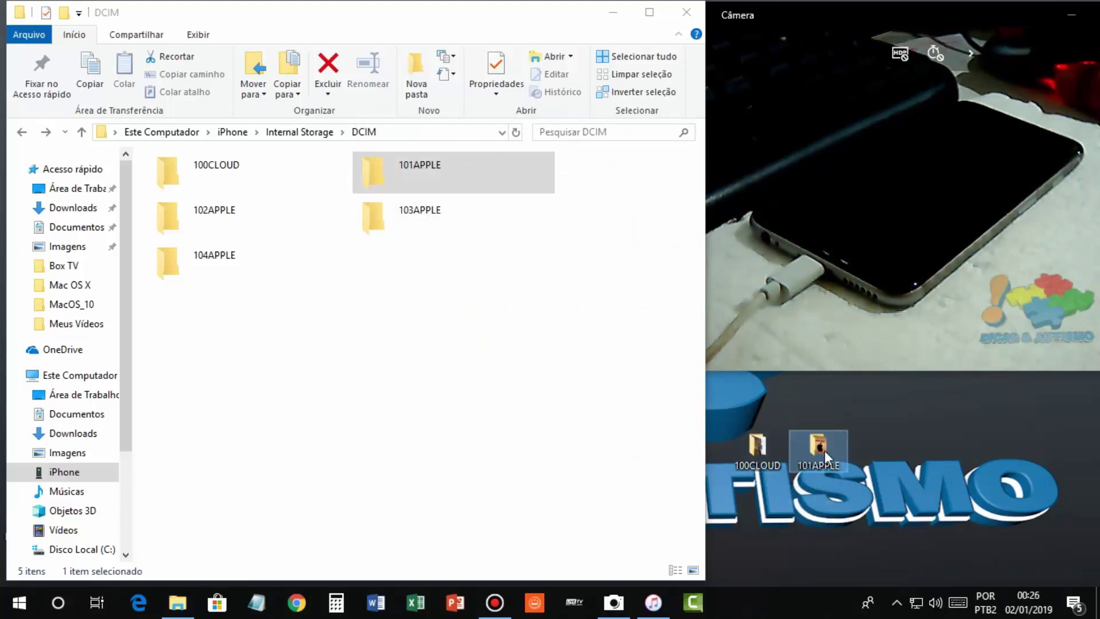
left_click(619, 436)
Step: Copy the 102APPLE folder to the desktop, merging it with the existing one, and place it beside 101APPLE
left_click_drag(167, 220, 888, 475)
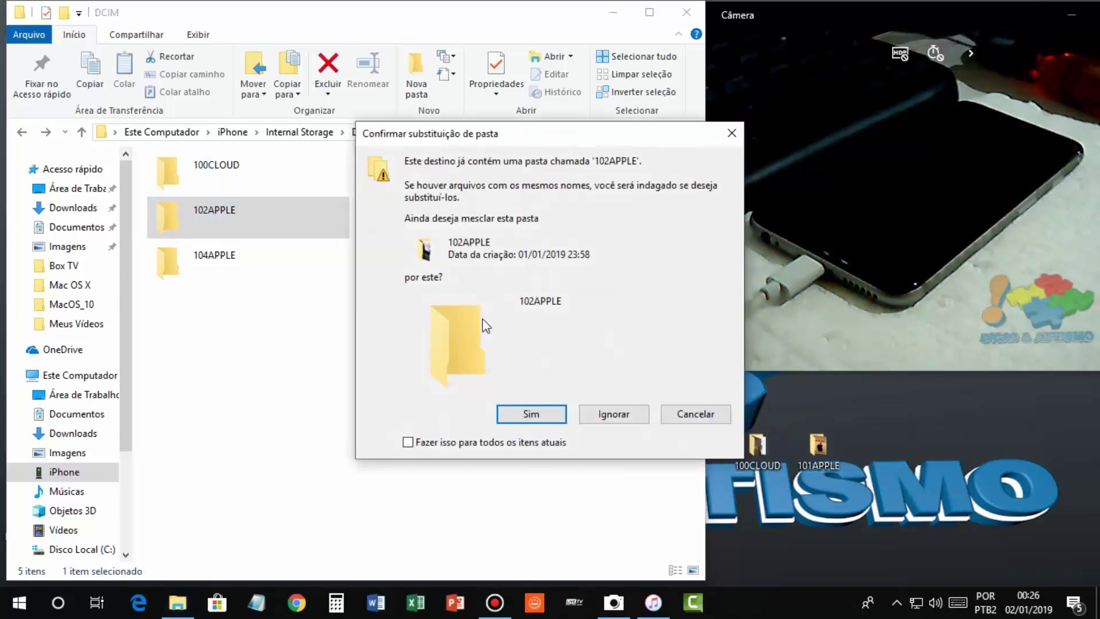
left_click(534, 417)
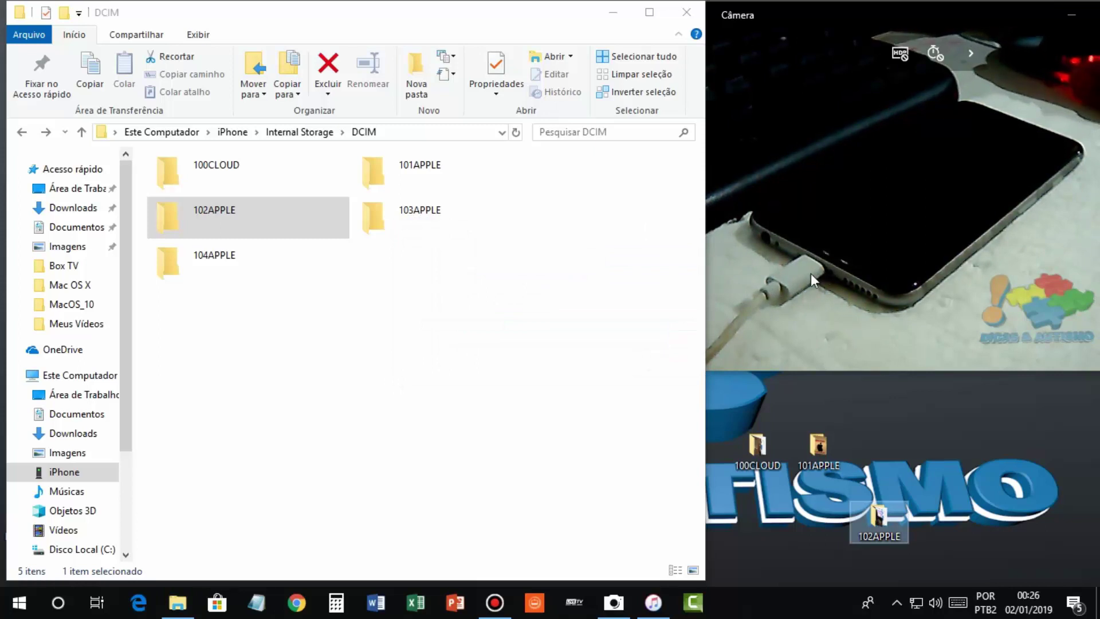
left_click(328, 351)
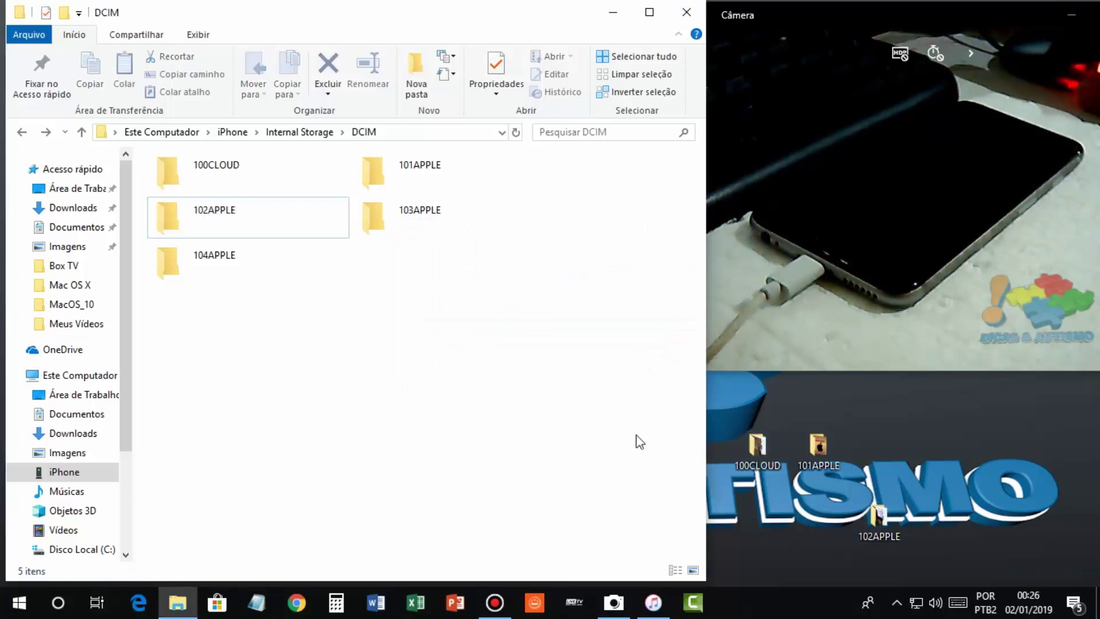
left_click(848, 538)
left_click_drag(865, 456, 866, 457)
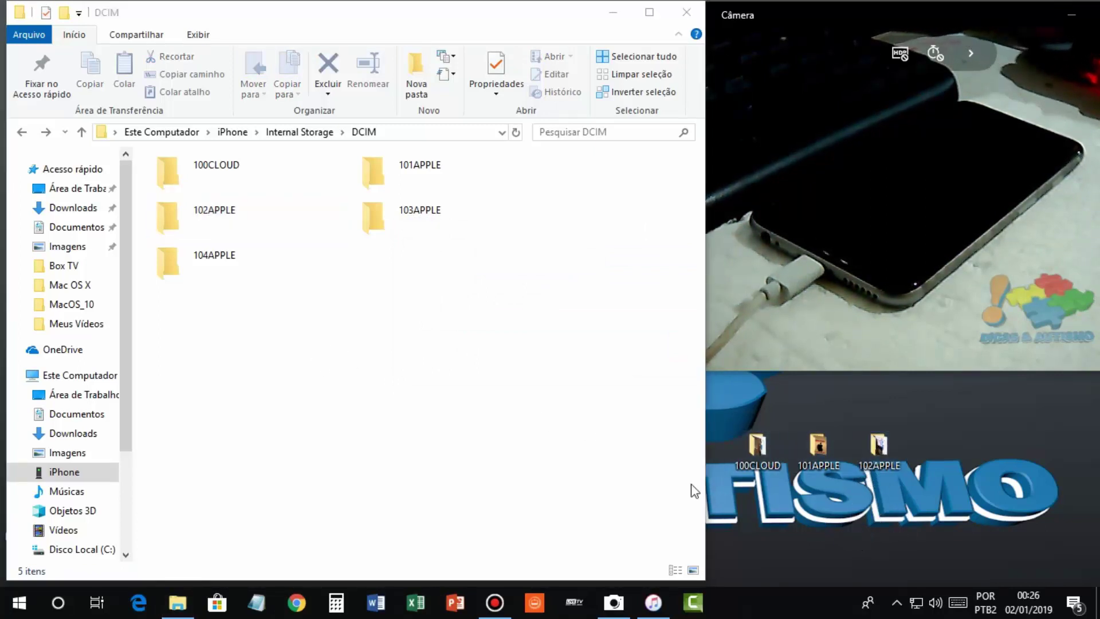
Step: Copy the 103APPLE folder to the desktop beside 102APPLE, merging it with the existing one for all current items
left_click_drag(373, 222, 943, 469)
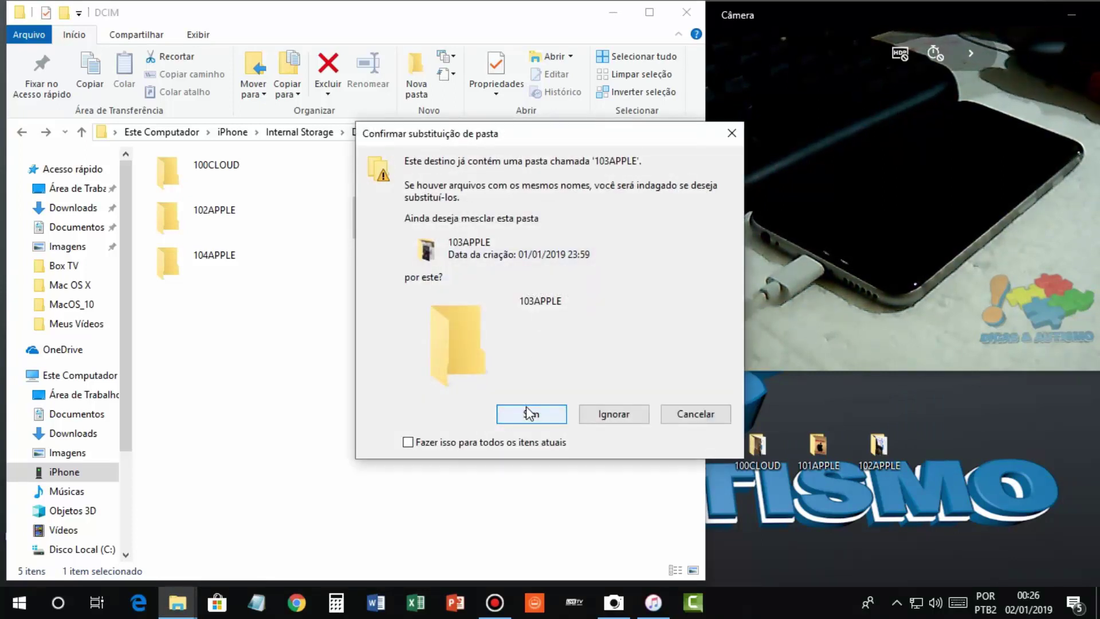
left_click(408, 442)
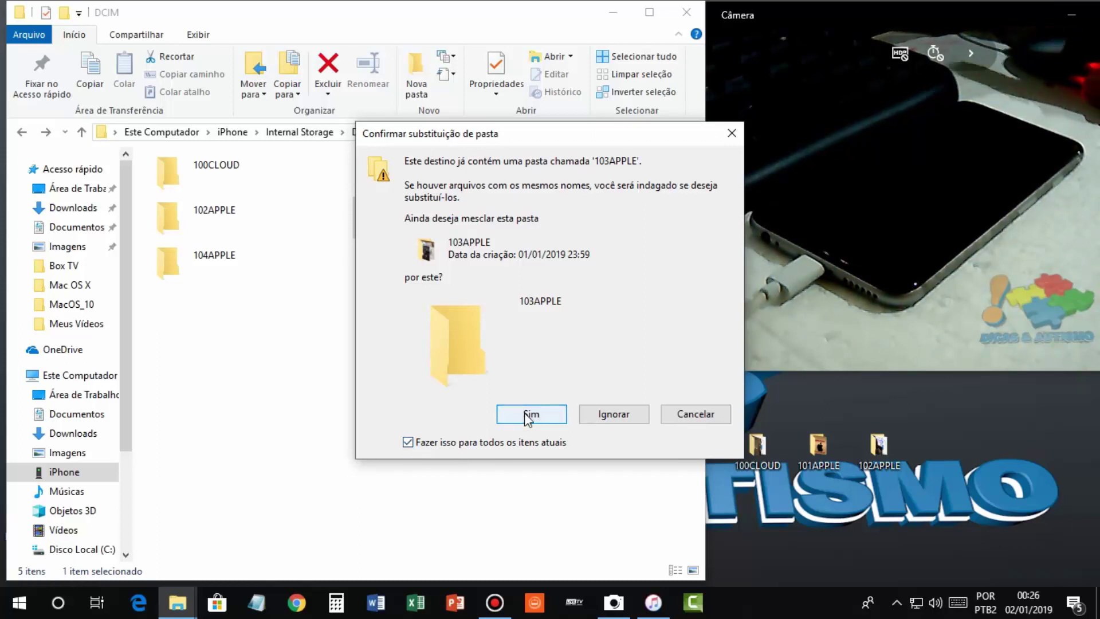
left_click(525, 413)
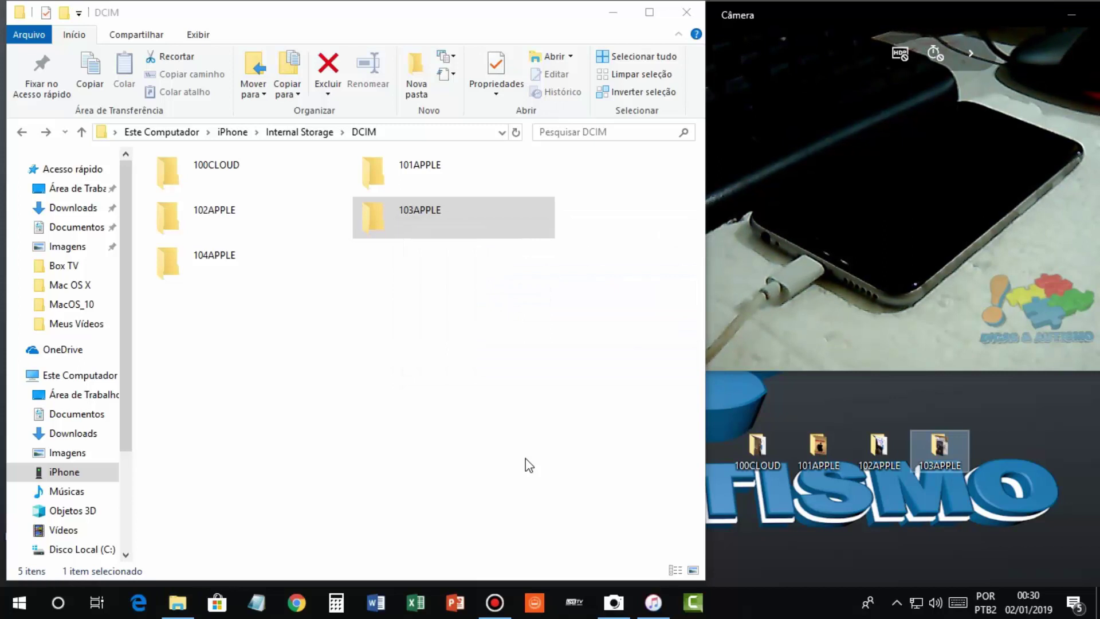
left_click(325, 332)
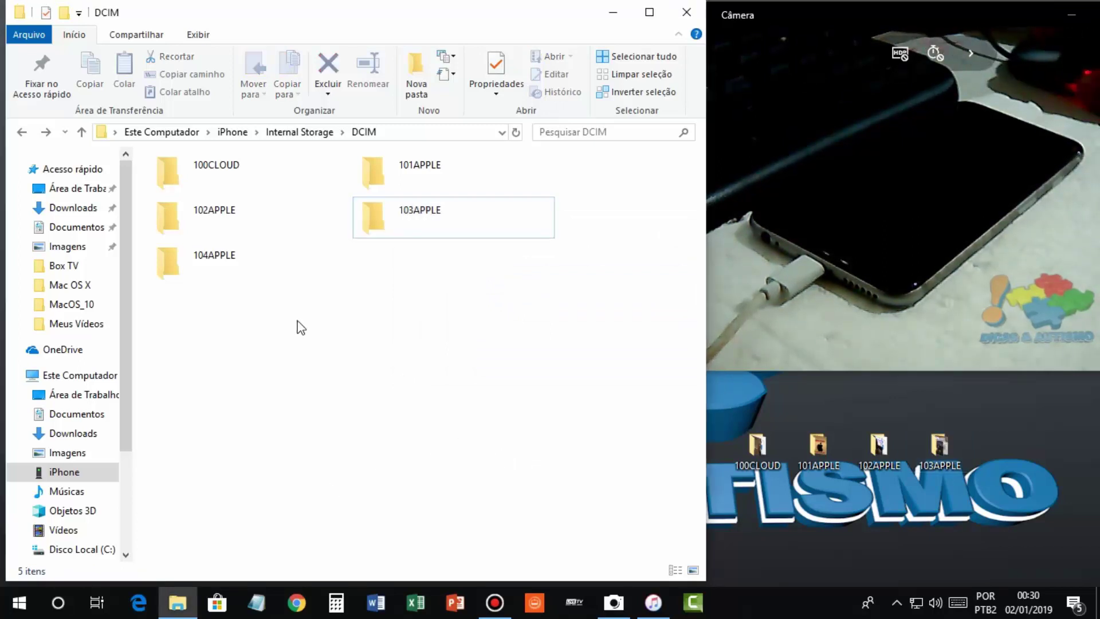
Step: Copy the 104APPLE folder from the iPhone to the desktop, merging it with the existing folder of that name
left_click_drag(169, 259, 1023, 477)
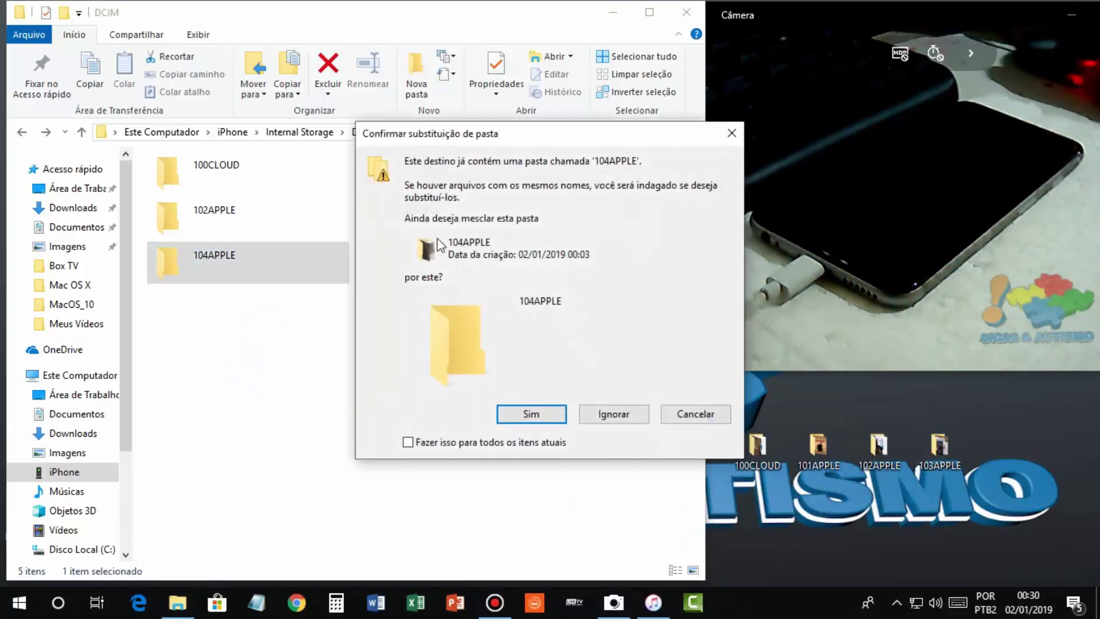
left_click(522, 412)
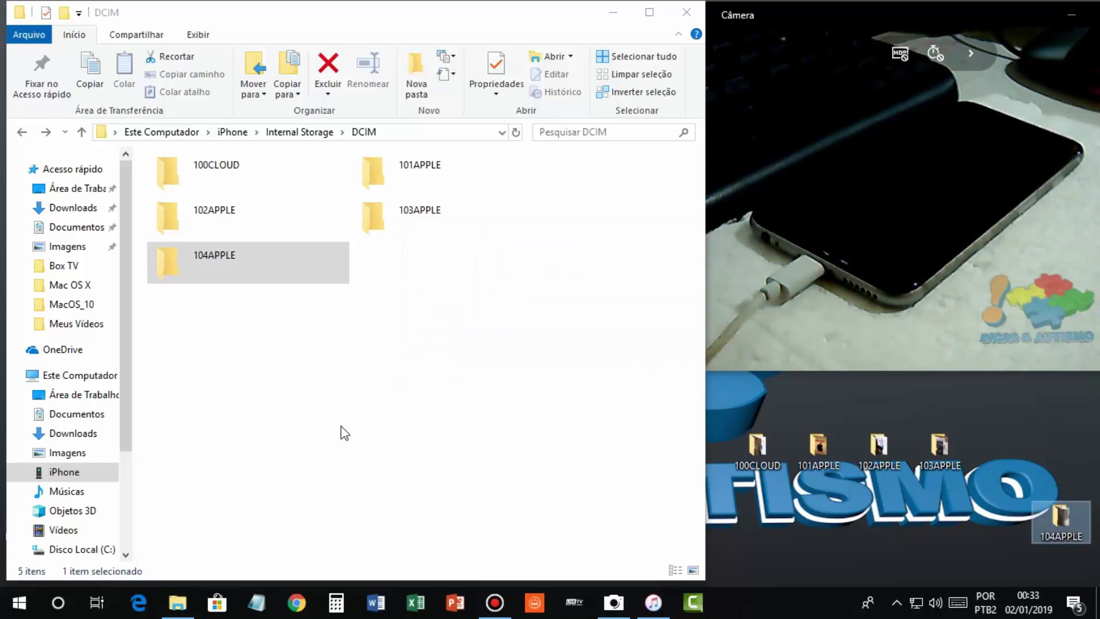
left_click(427, 333)
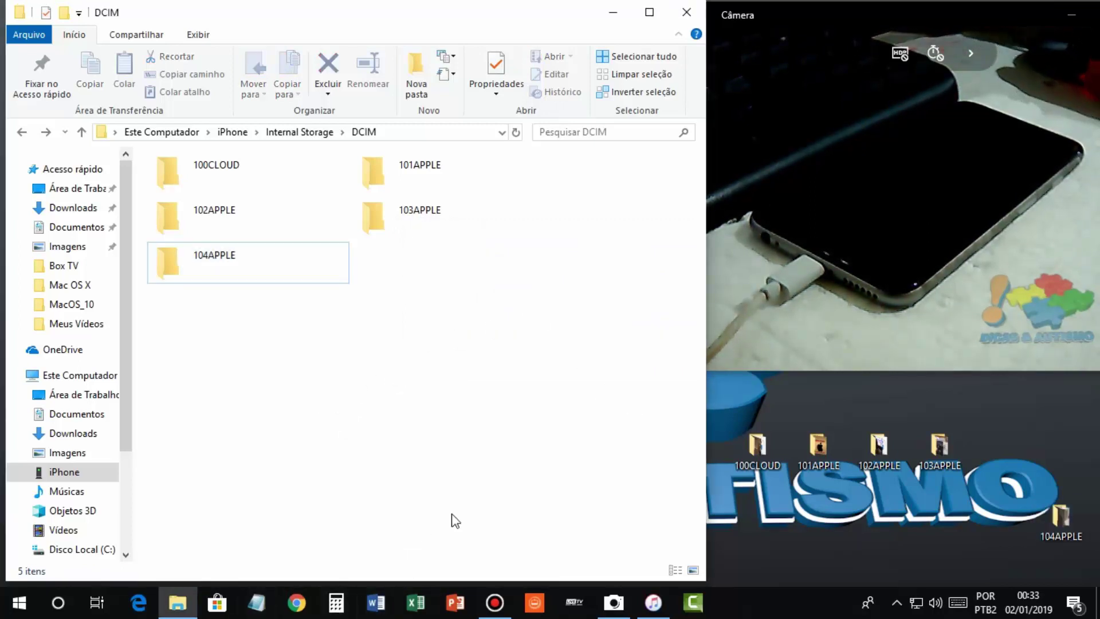
Step: Place the copied 104APPLE folder beside 103APPLE on the desktop, in line with the other copied folders
left_click_drag(1066, 516, 1003, 449)
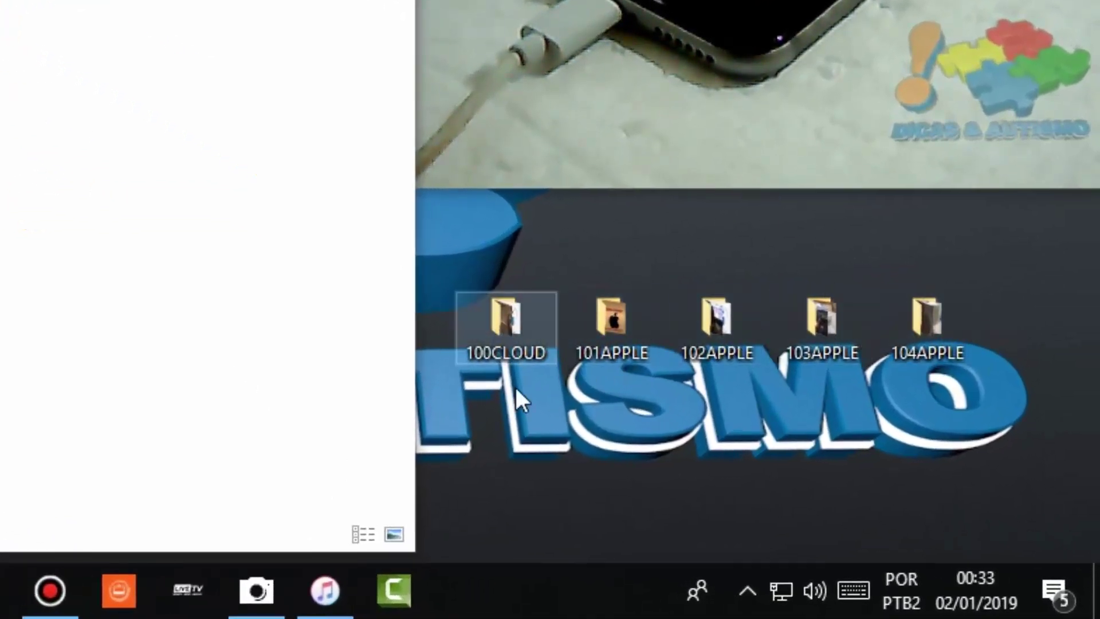
Step: Check the creation date, size and file details of the copied desktop folders, from 100CLOUD through 104APPLE
mouse_move(502, 324)
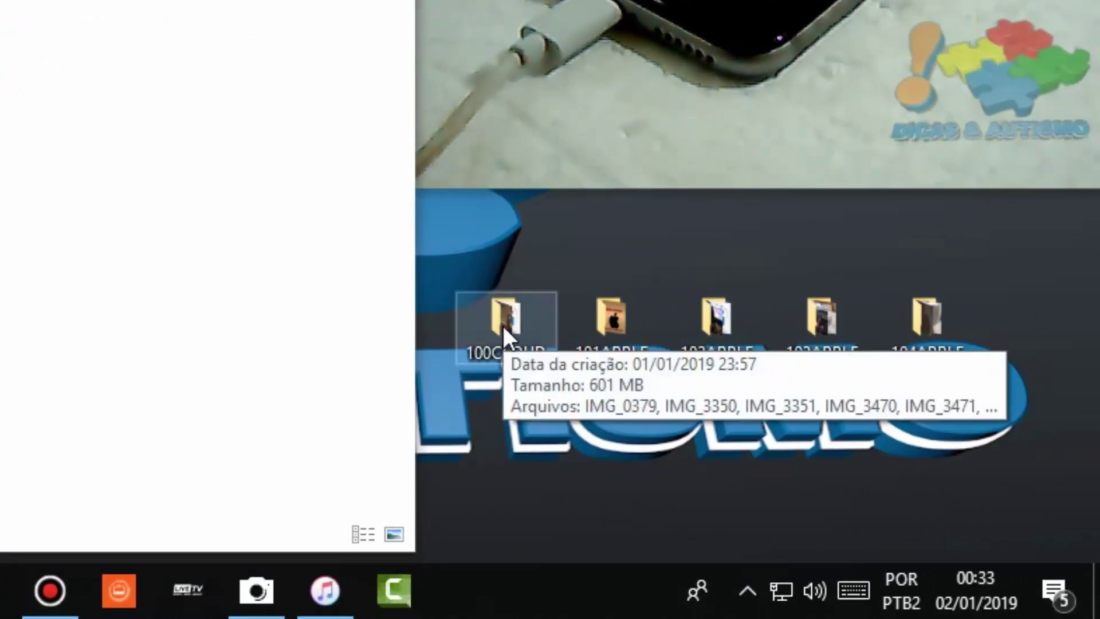
mouse_move(601, 315)
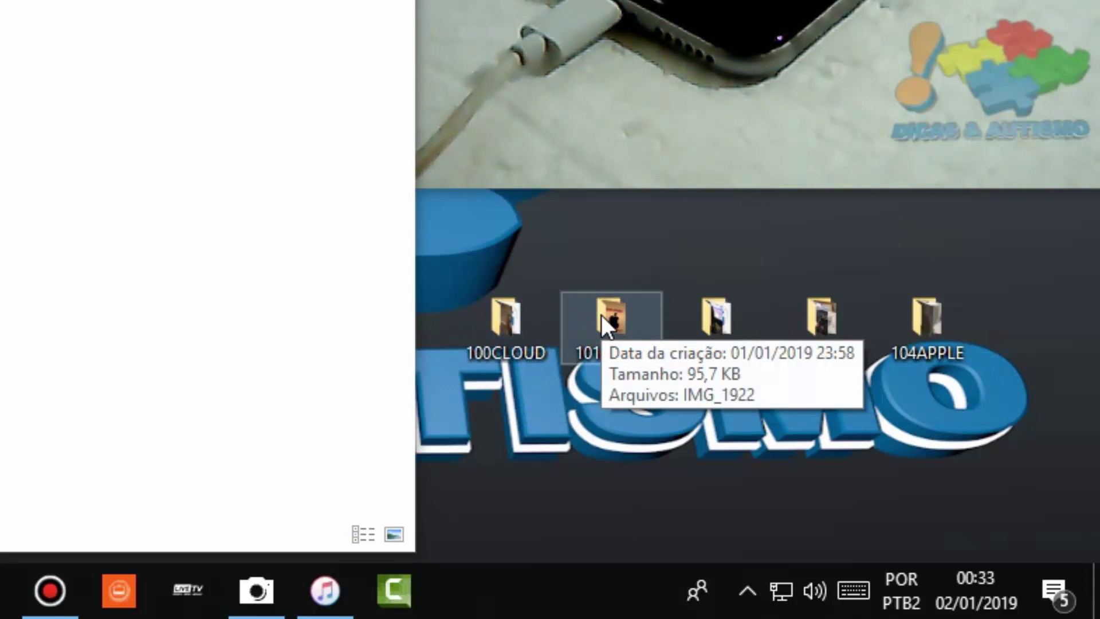
mouse_move(703, 314)
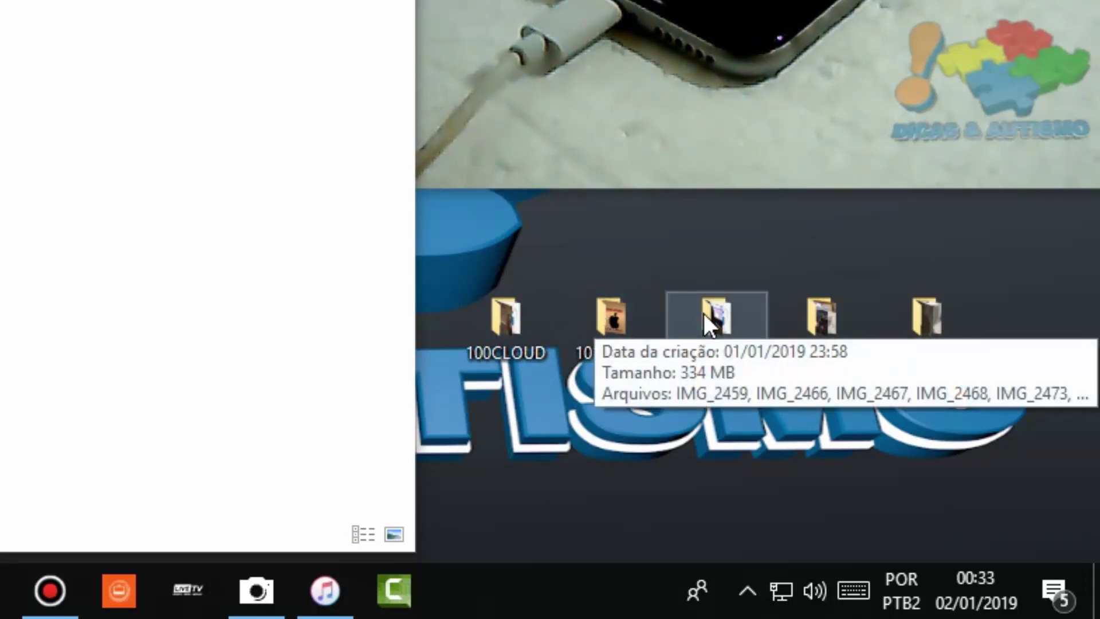
mouse_move(823, 321)
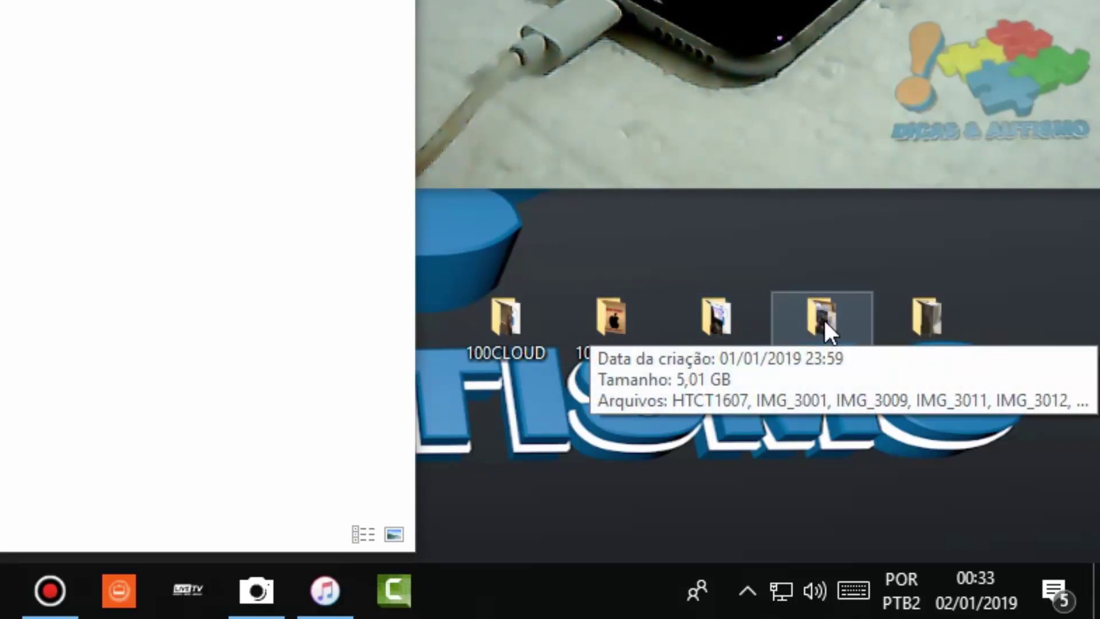
mouse_move(906, 333)
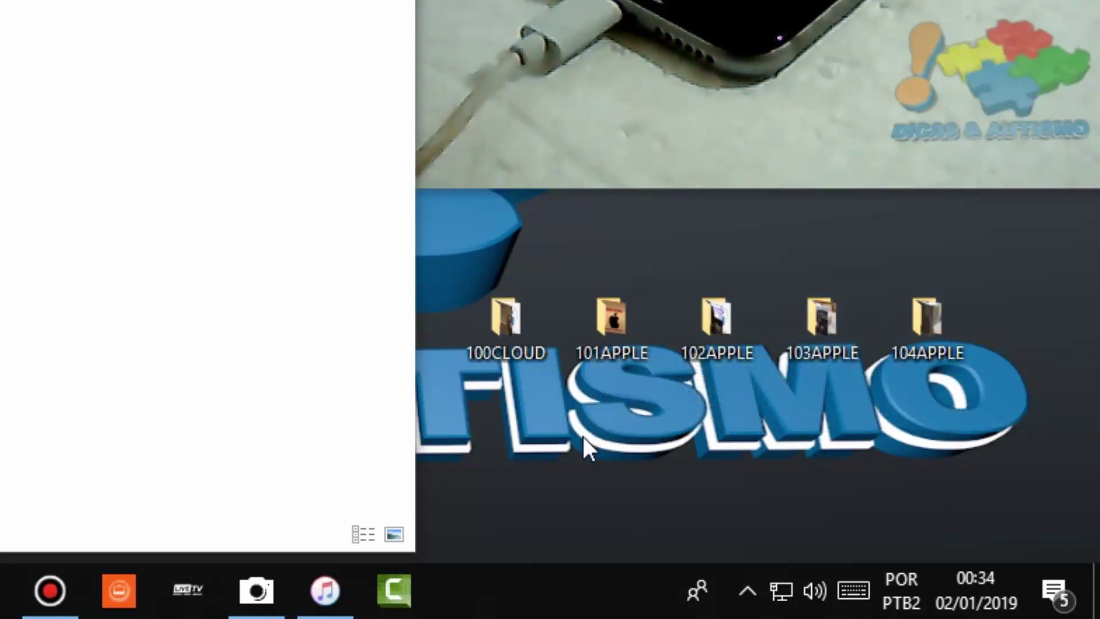
left_click_drag(455, 315, 849, 301)
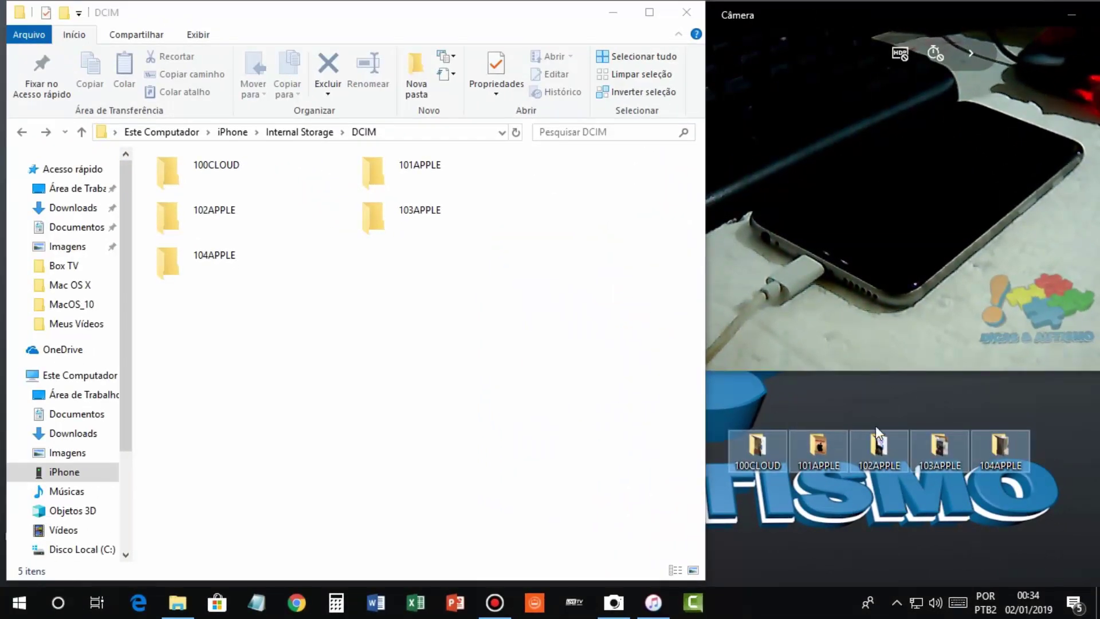
left_click(899, 507)
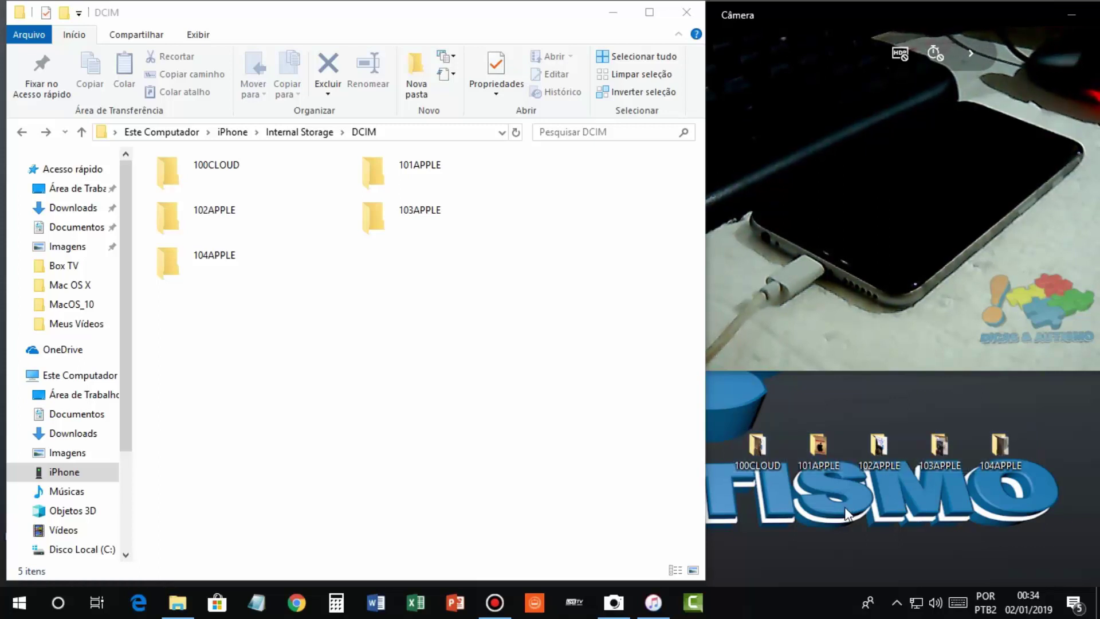
mouse_move(762, 456)
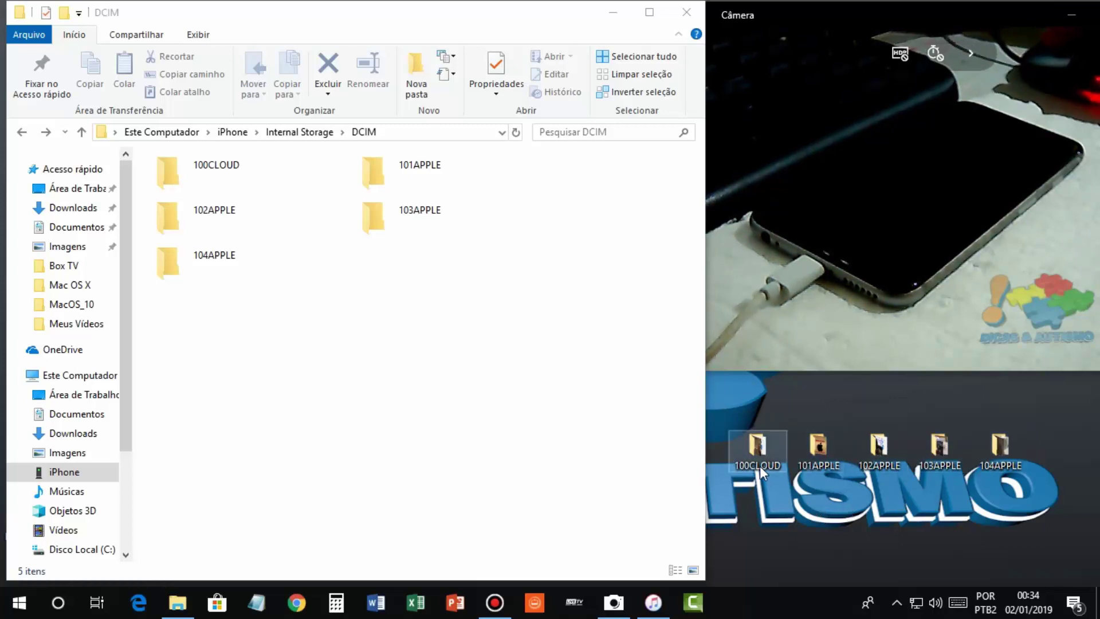